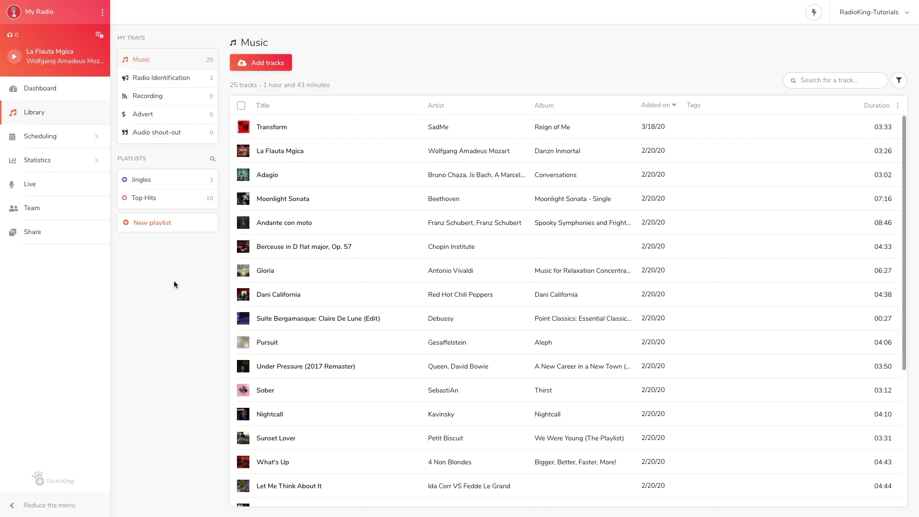
Create a new break in the radio's scheduling section and set its break hour to 08:00.
left_click(66, 139)
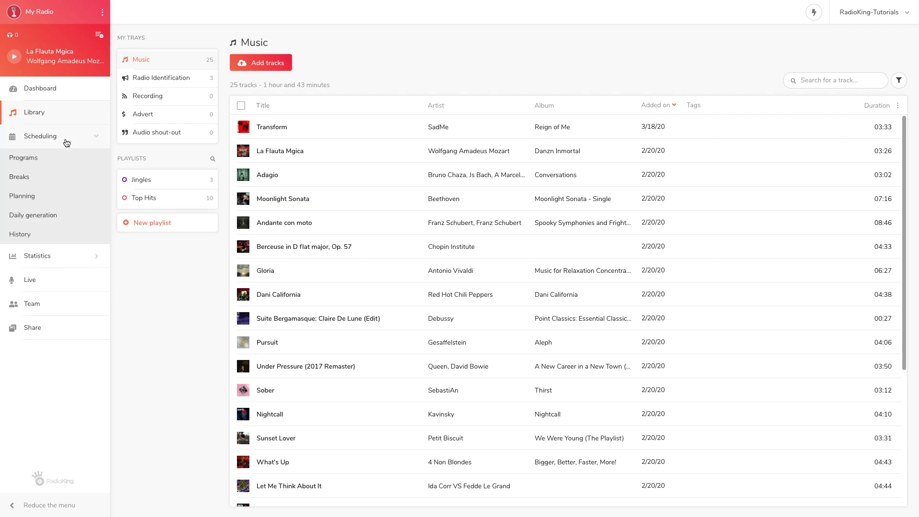
left_click(59, 179)
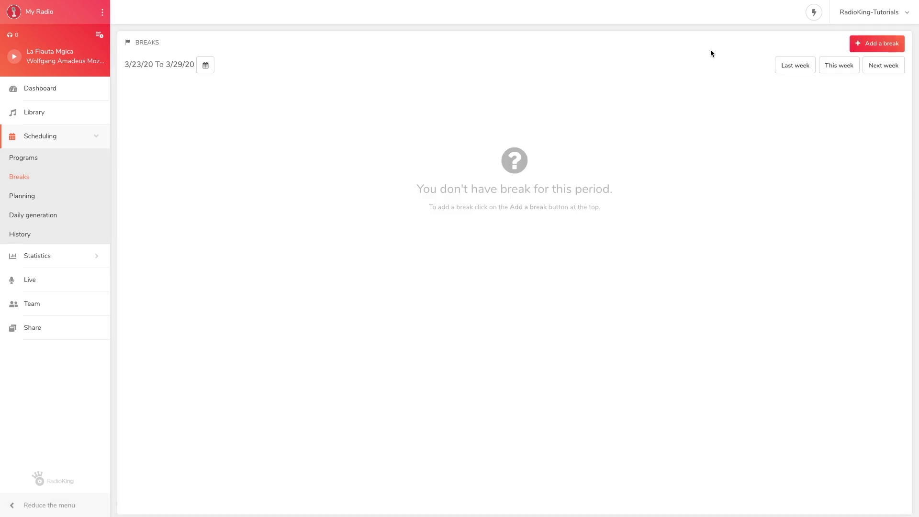
left_click(859, 43)
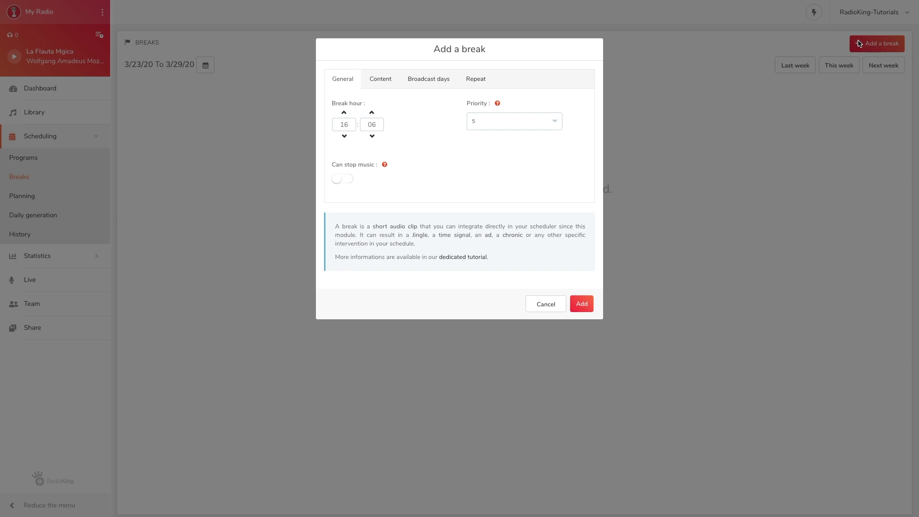
left_click_drag(352, 125, 337, 125)
type("8")
left_click_drag(377, 125, 366, 126)
type("00")
left_click(415, 131)
Keep the break's priority at 5 and allow it to stop the music, with a 5-minute tolerance.
left_click(494, 124)
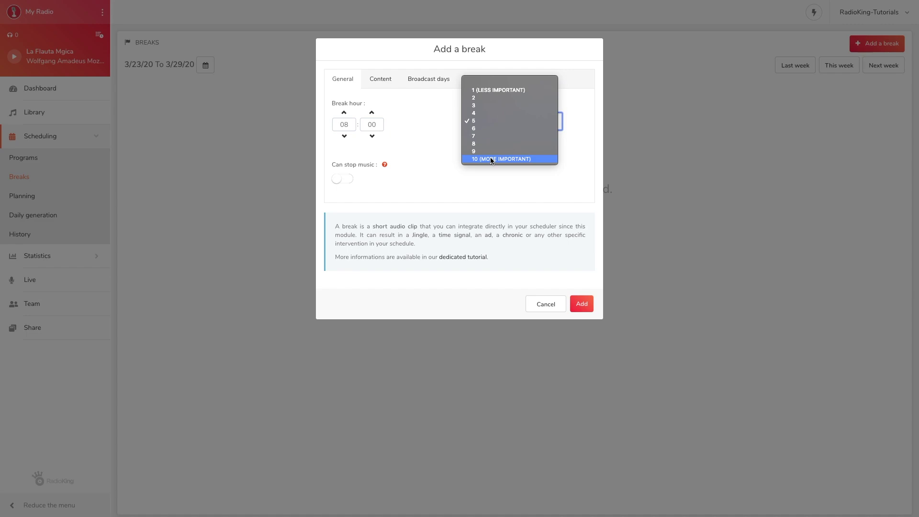
left_click(435, 156)
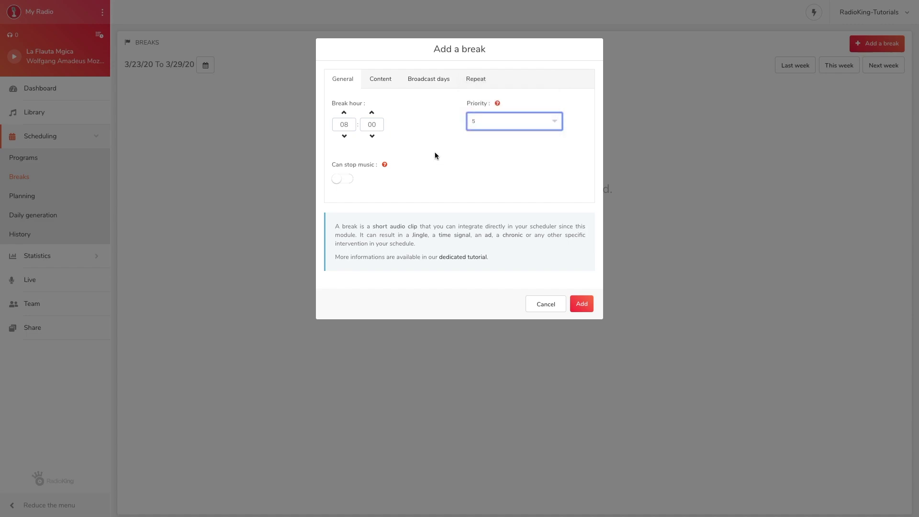
left_click(342, 179)
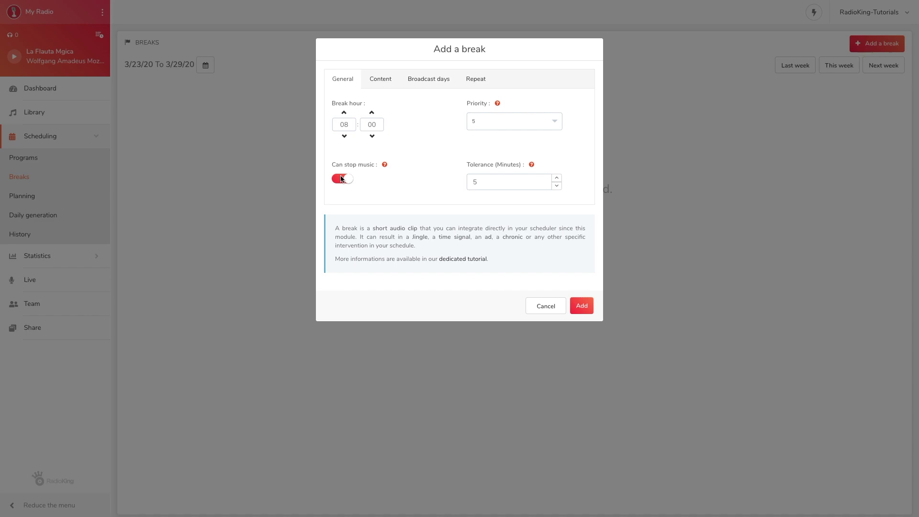
Set the break's content to one track from the Jingles playlist, played in sequential order.
left_click(383, 85)
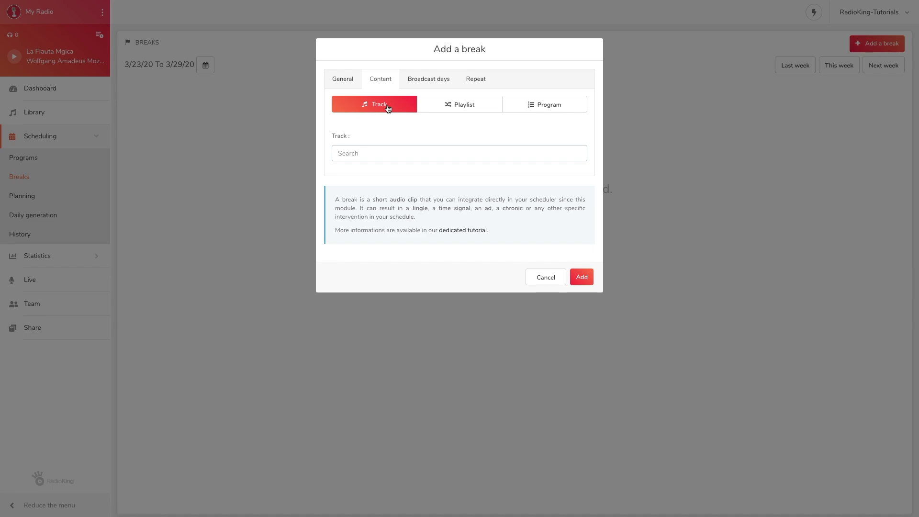
left_click(432, 111)
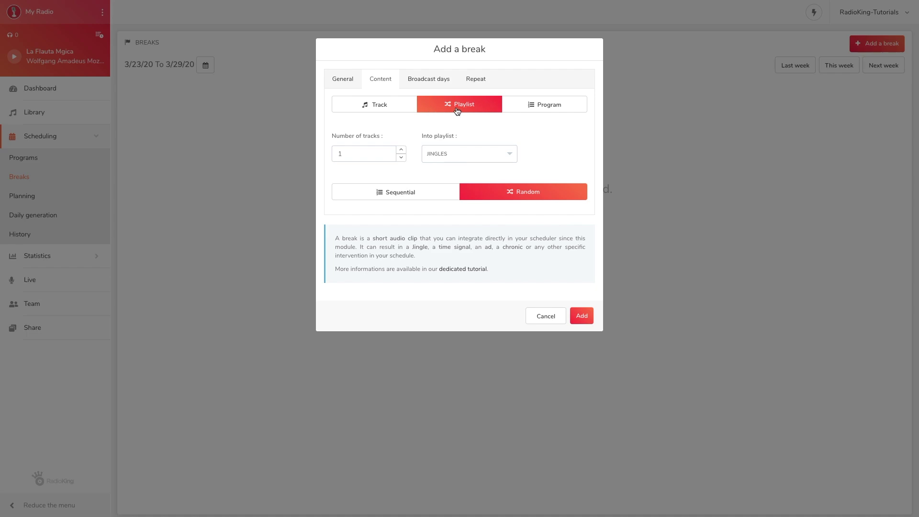
left_click(524, 111)
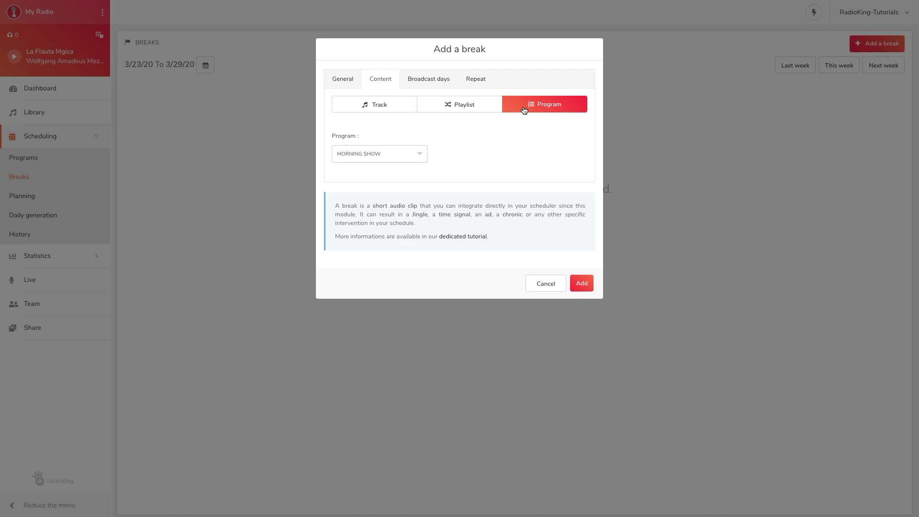
left_click(452, 108)
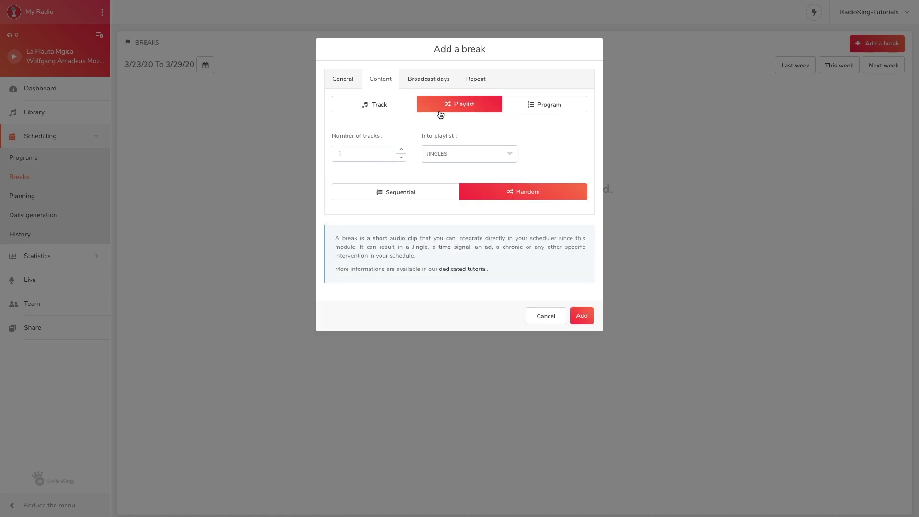
left_click(488, 150)
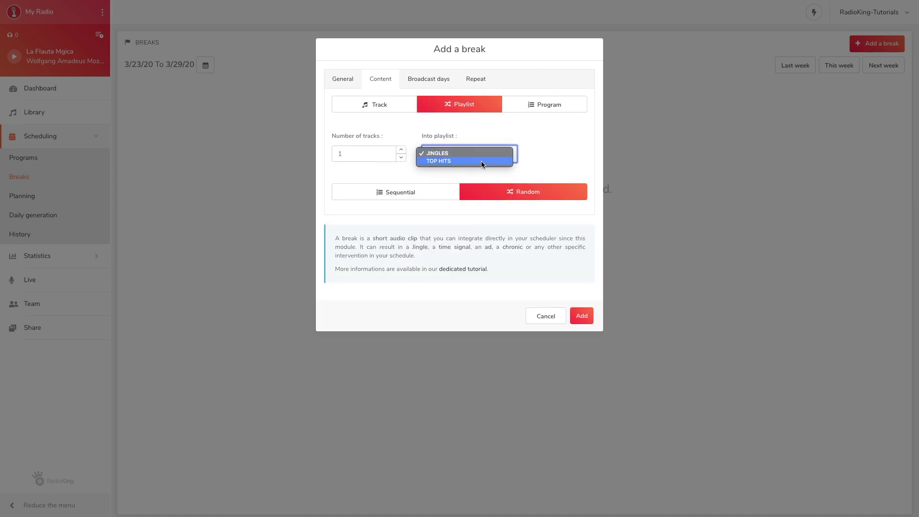
left_click(481, 156)
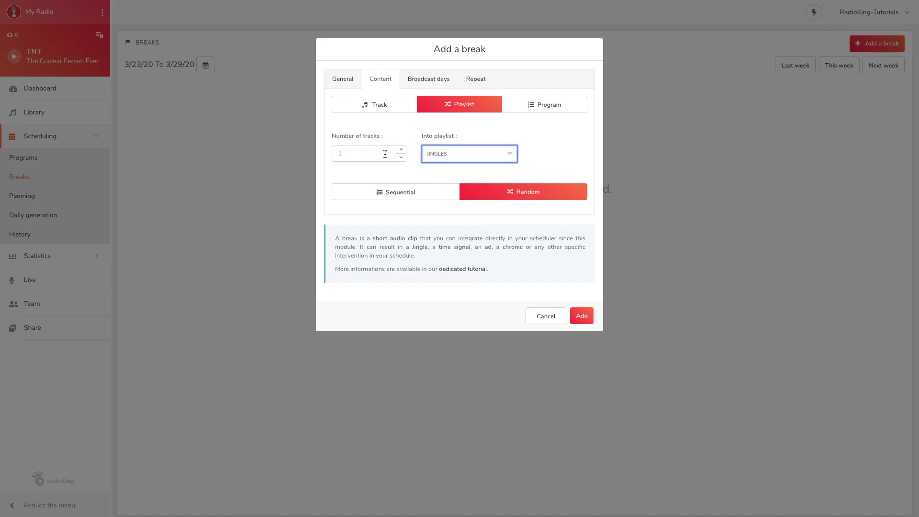
left_click(369, 193)
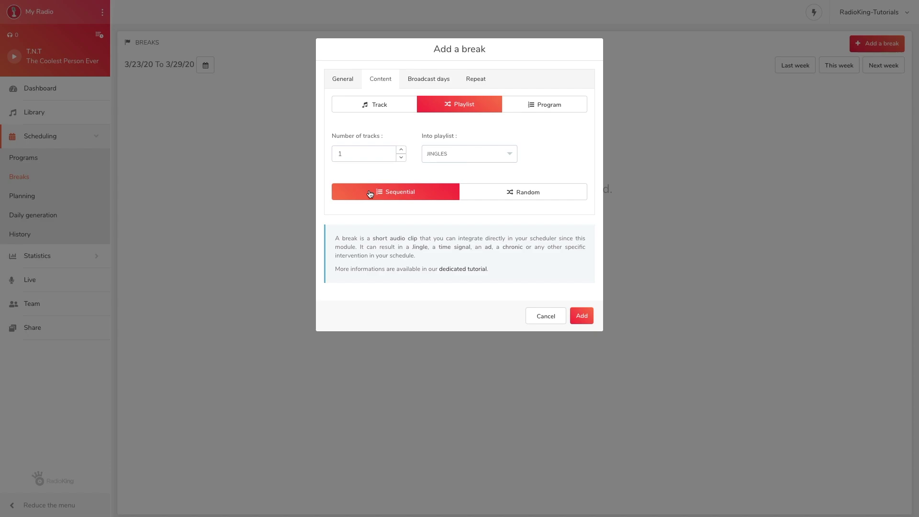
Set the break's broadcast period to start on 3/26/20 and end on 4/1/20.
left_click(428, 80)
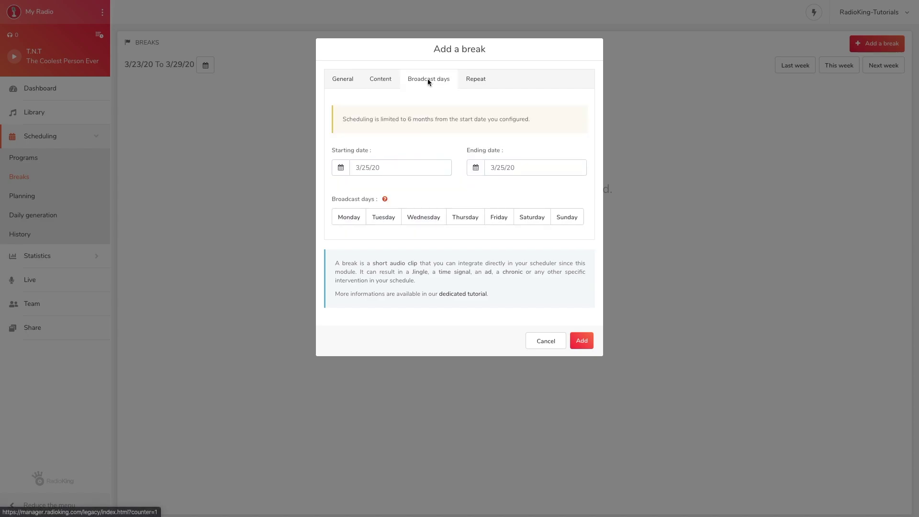
left_click(389, 169)
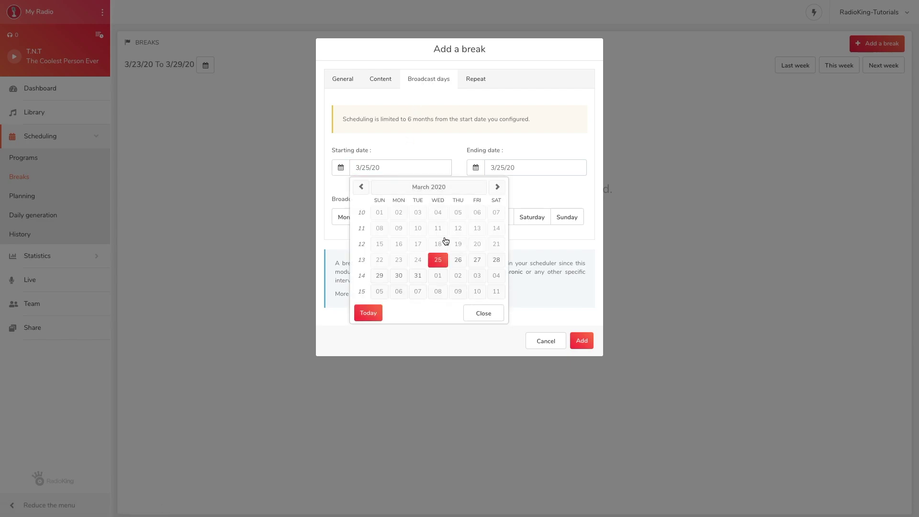
left_click(457, 262)
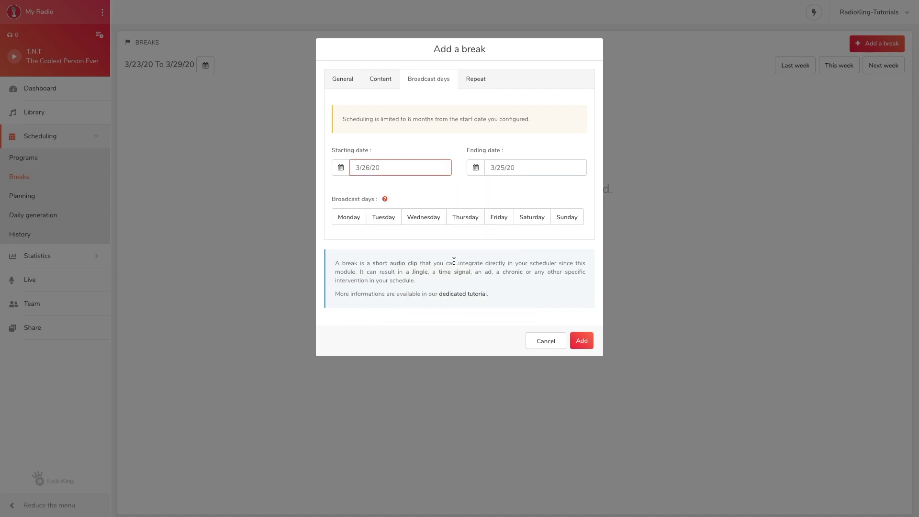
left_click(475, 169)
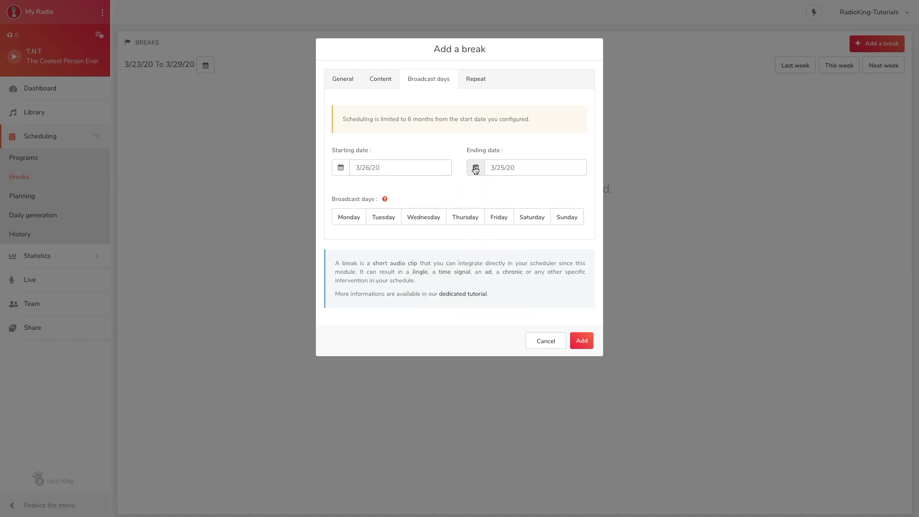
left_click(493, 166)
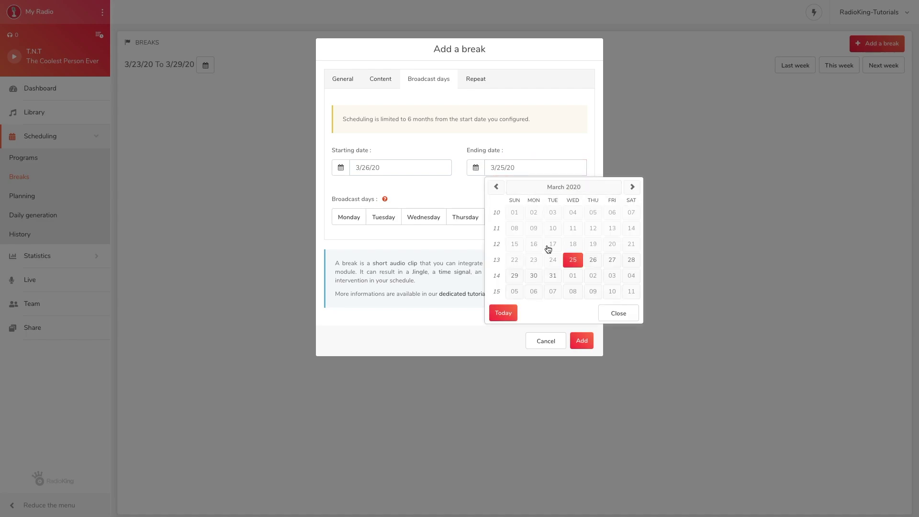
left_click(573, 276)
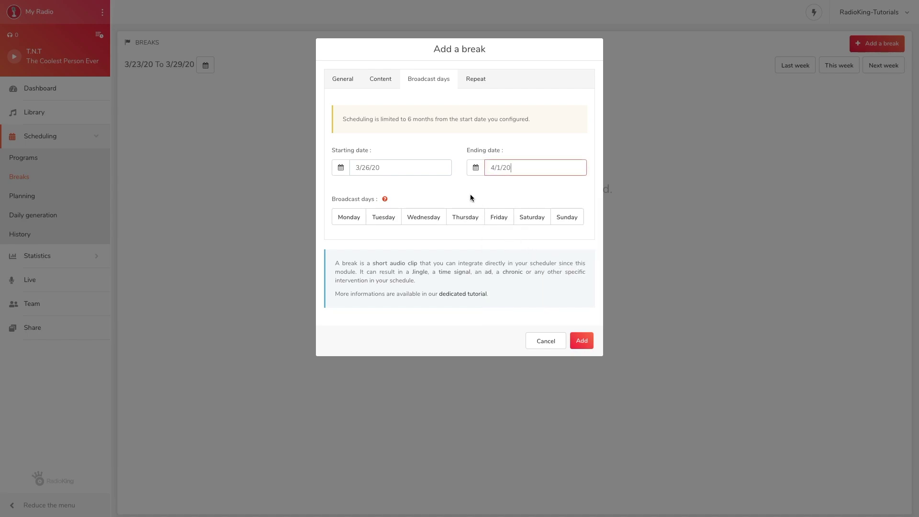
left_click(348, 218)
left_click(381, 220)
left_click(424, 223)
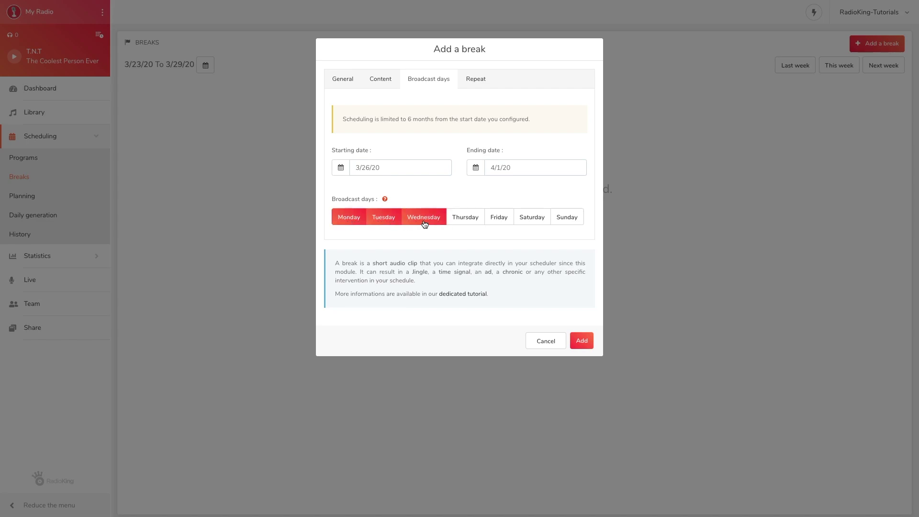
left_click(424, 223)
left_click(383, 221)
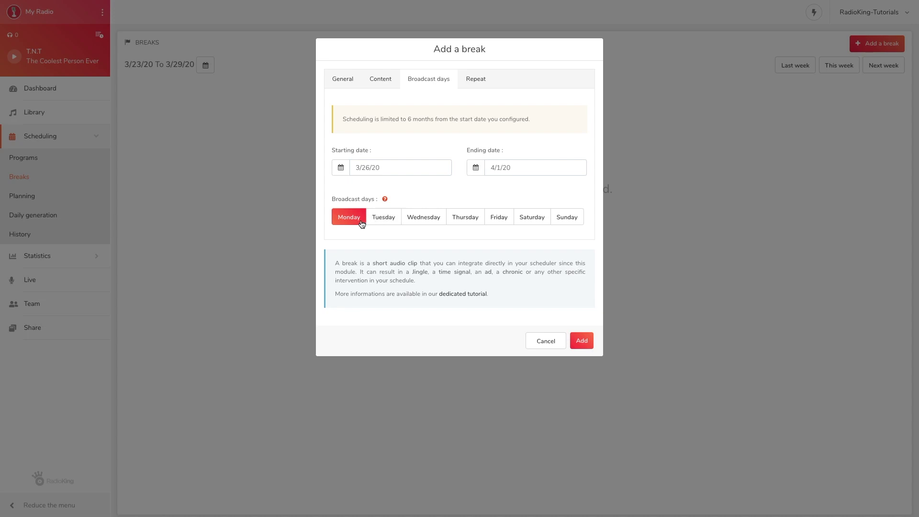
left_click(355, 224)
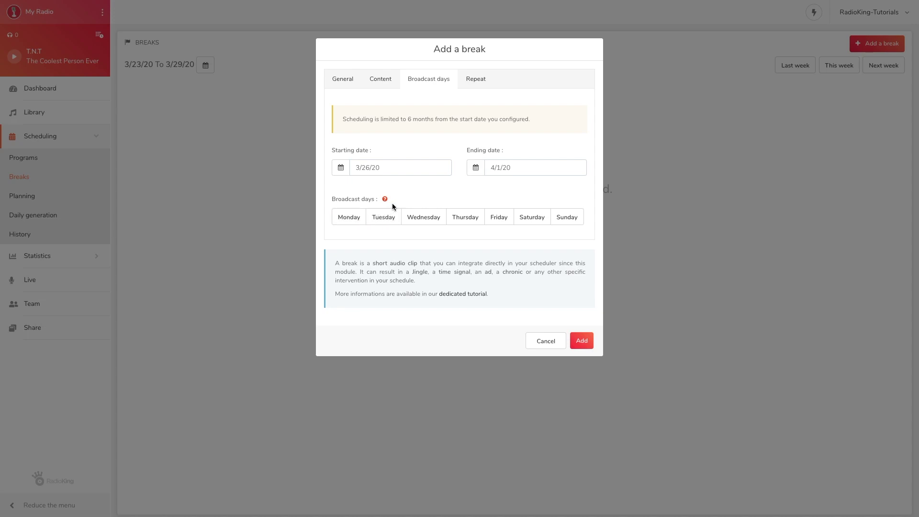
Make the break repeat every 30 minutes until 23:59 and add it to the schedule.
left_click(475, 87)
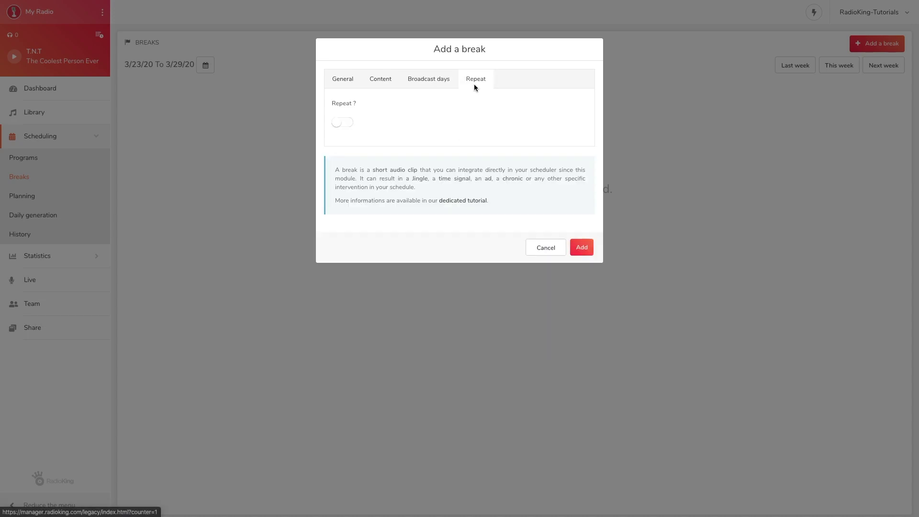
left_click(342, 123)
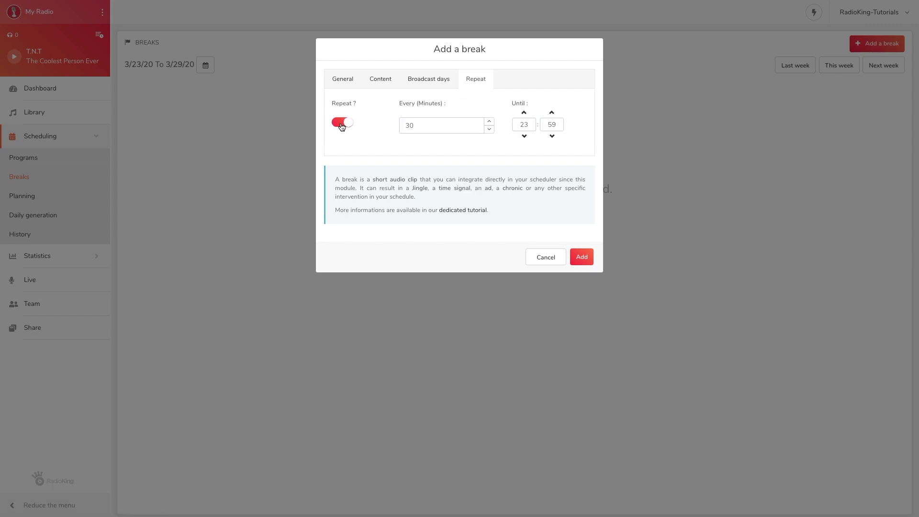
left_click(440, 128)
left_click(574, 257)
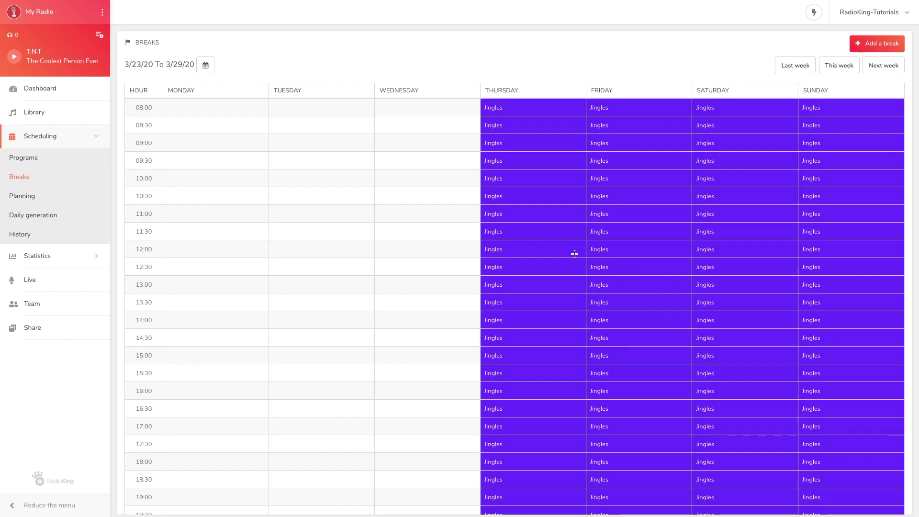
Show the daily generation for 3/26/20 and regenerate that day's schedule.
left_click(77, 218)
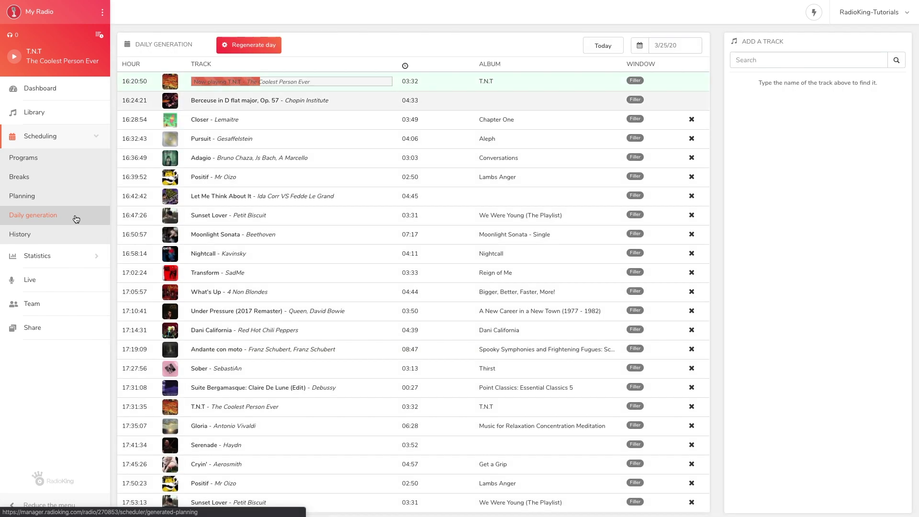
scroll(535, 179, "down", 1)
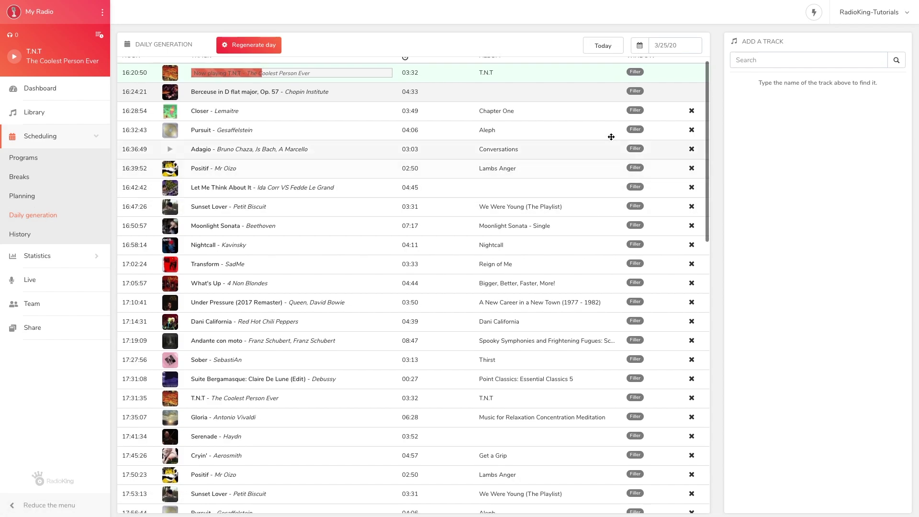
left_click(677, 53)
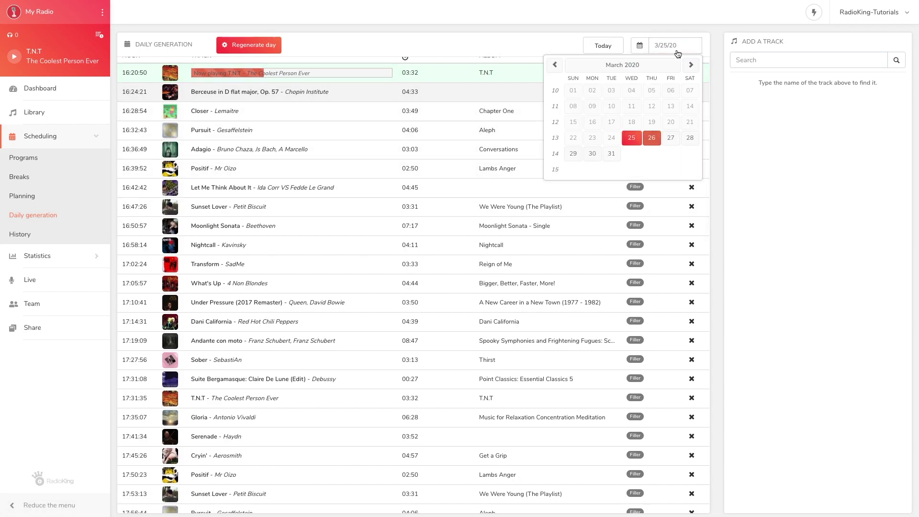
left_click(652, 139)
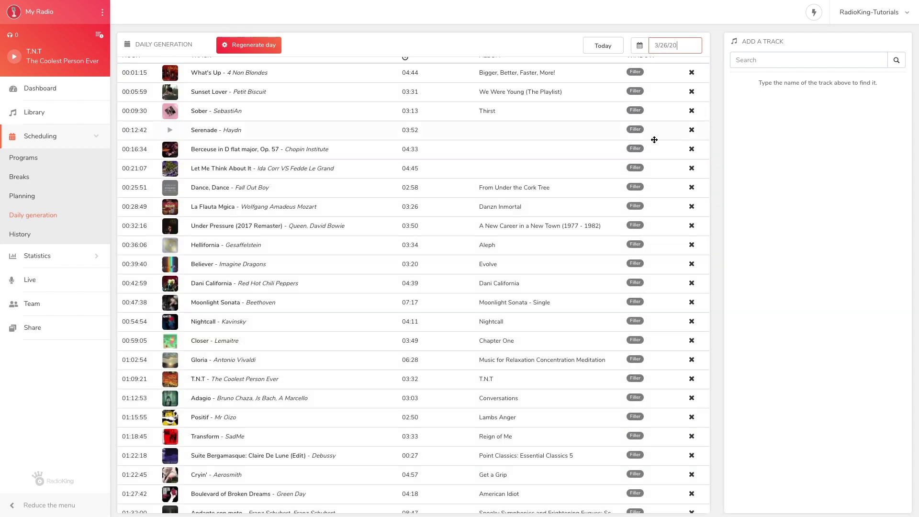
left_click(267, 45)
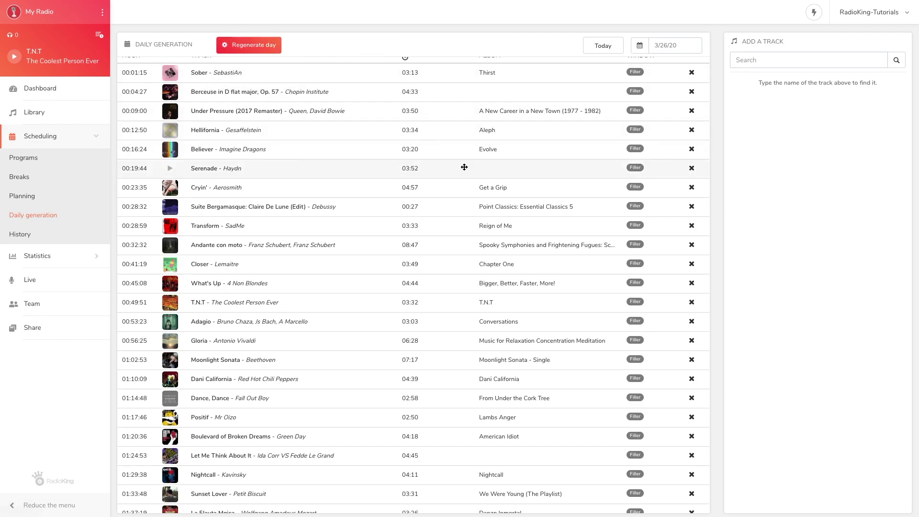
Examine the regenerated track list from midnight past 09:00 to see where the jingle breaks are inserted.
scroll(463, 166, "down", 10)
scroll(463, 166, "down", 12)
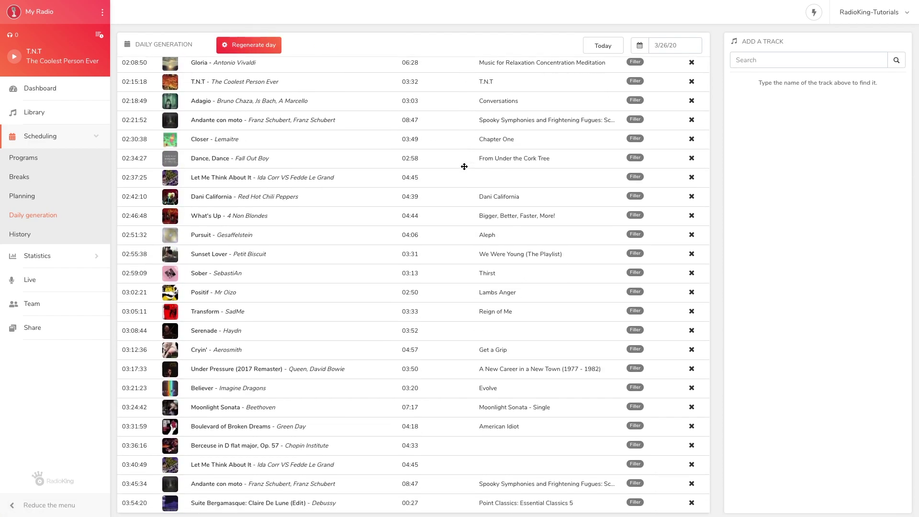
scroll(464, 167, "down", 11)
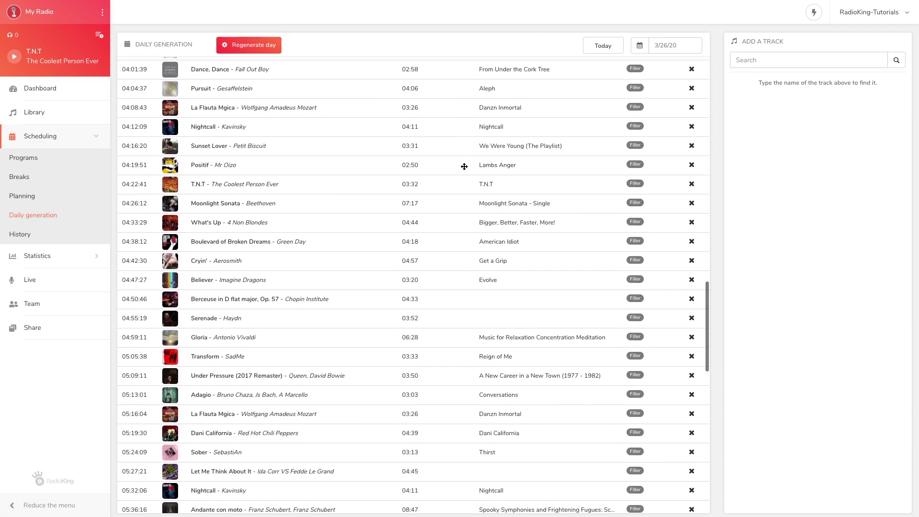
scroll(464, 167, "down", 7)
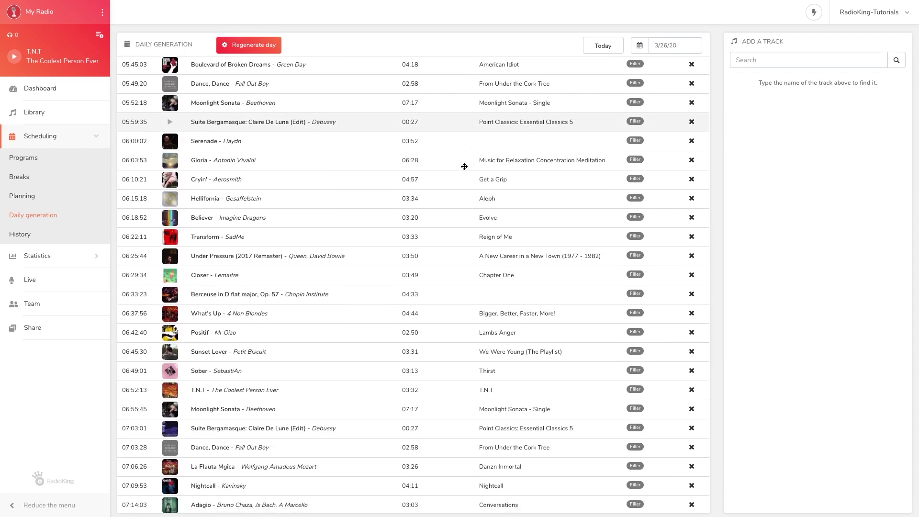
scroll(464, 166, "down", 3)
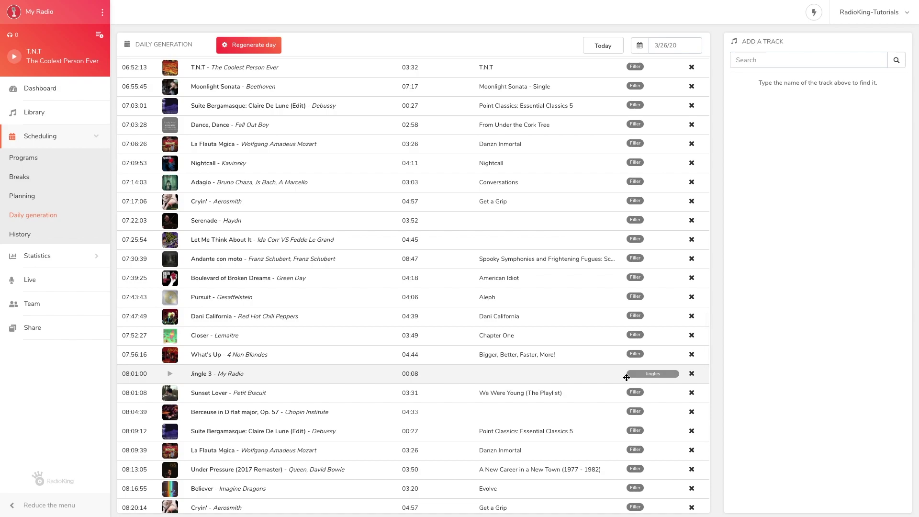
scroll(588, 377, "down", 4)
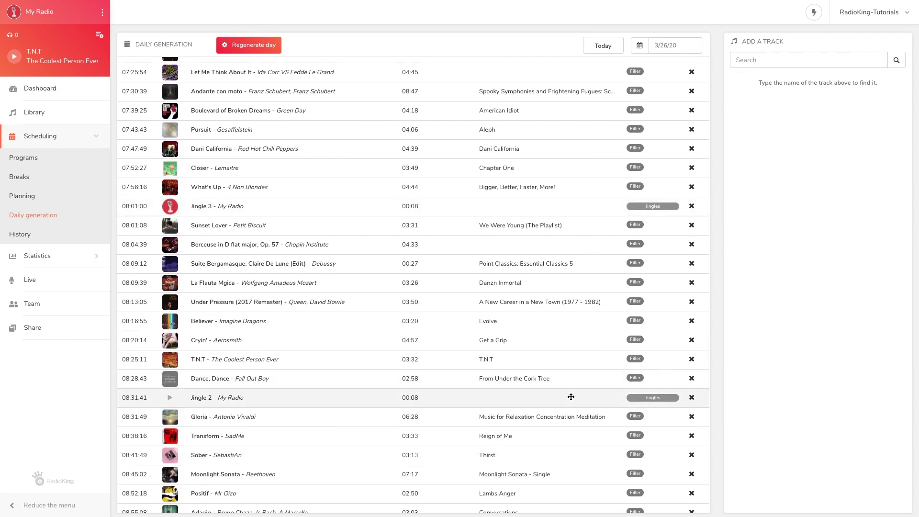
scroll(571, 397, "down", 3)
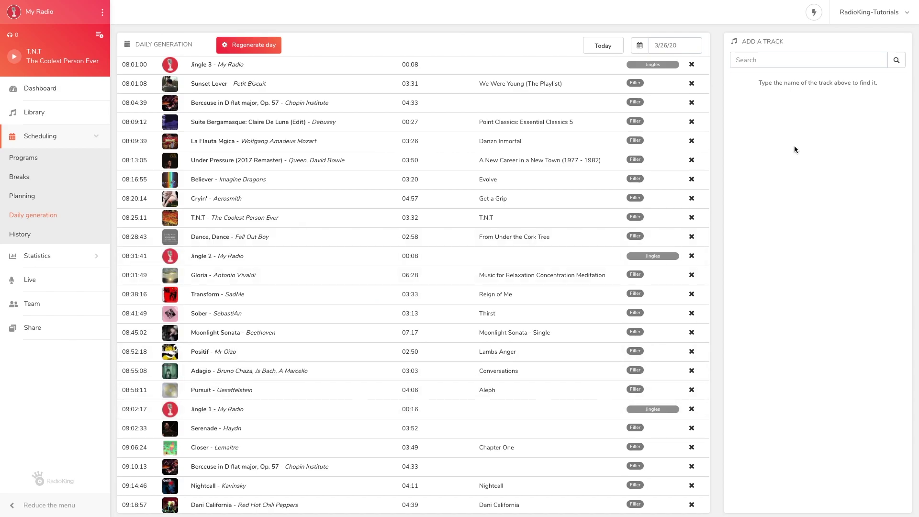
Open the RadioKing knowledge base from the account options.
left_click(876, 14)
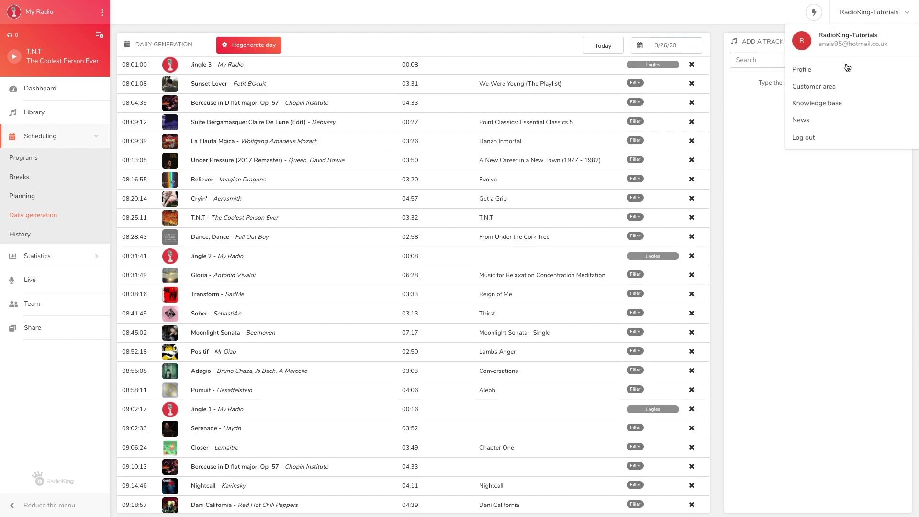
left_click(845, 106)
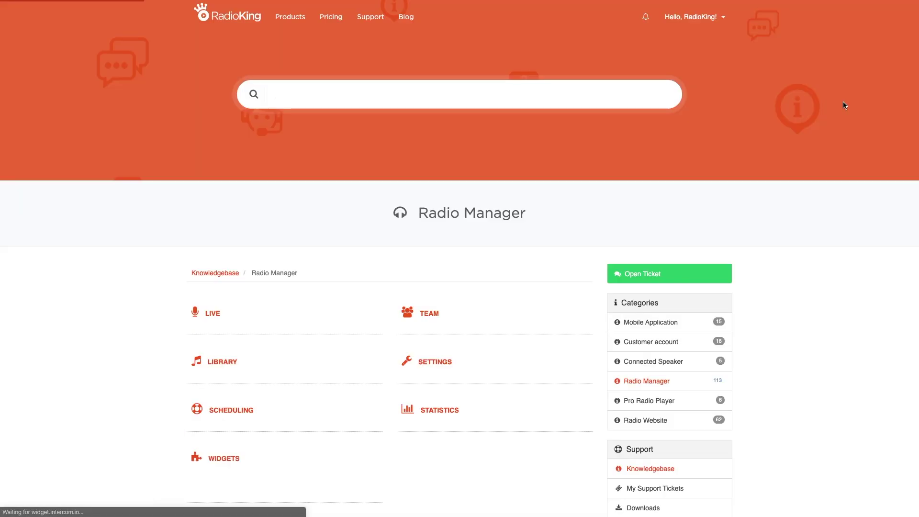